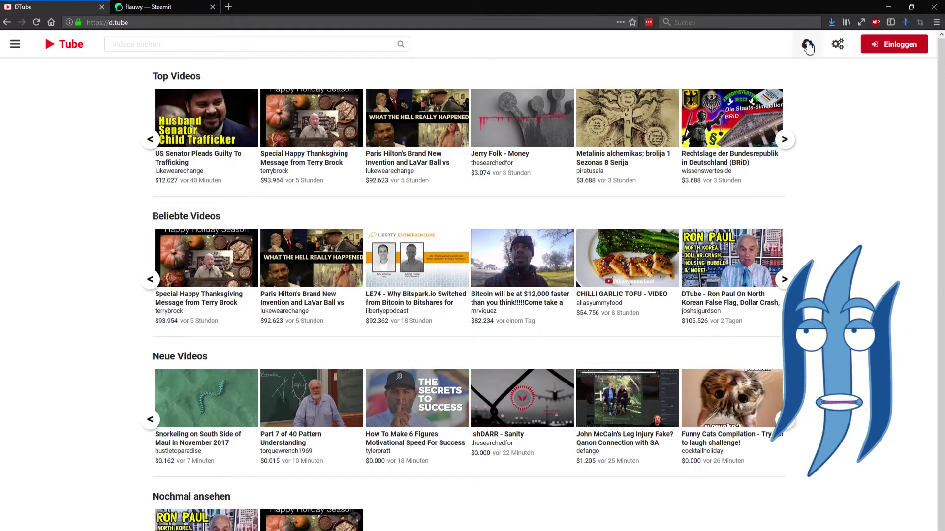
# - Open DTube's login page from the red Einloggen button
pyautogui.click(884, 50)
# - Enter the Steem account username in the STEEM Benutzername field, then go to the Steemit wallet
pyautogui.click(482, 94)
pyautogui.write('flauwy')
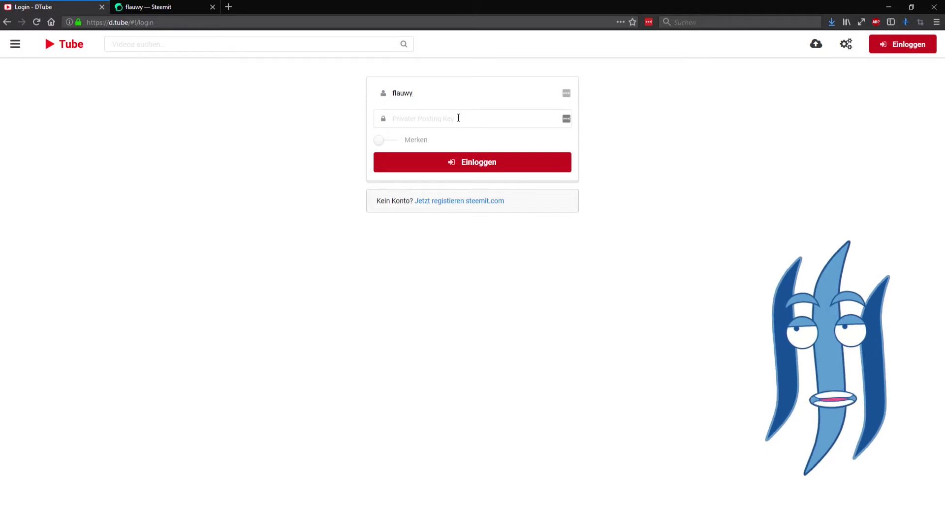
pyautogui.click(451, 119)
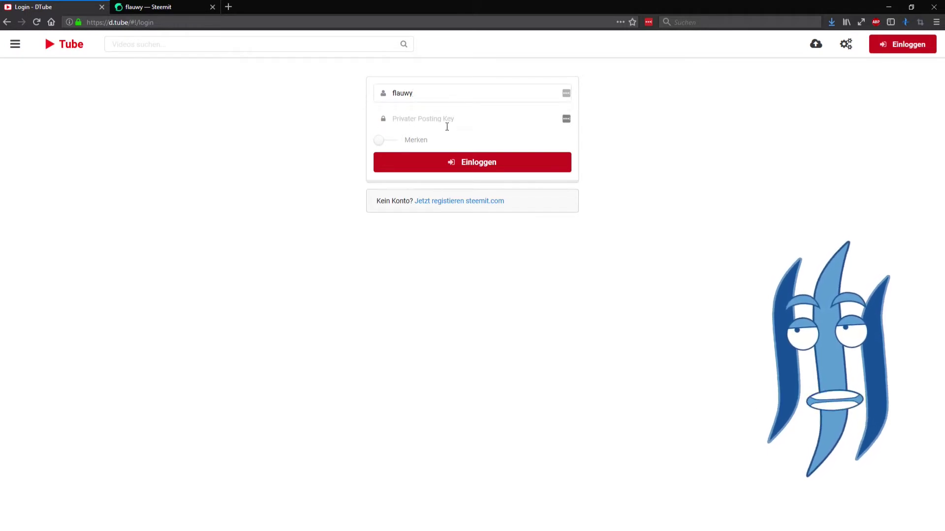
pyautogui.click(155, 7)
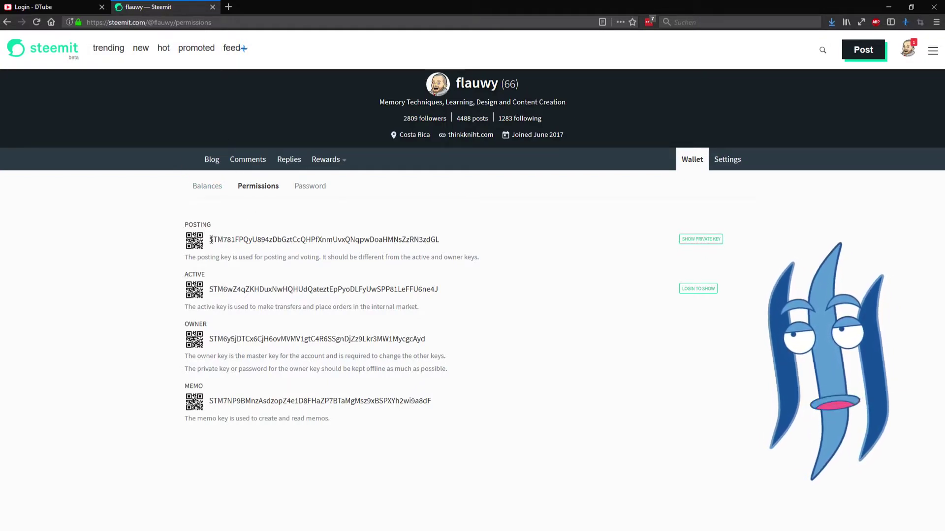
# - Copy the POSTING key from Steemit's Permissions page and return to DTube
pyautogui.moveTo(217, 239); pyautogui.dragTo(471, 244)
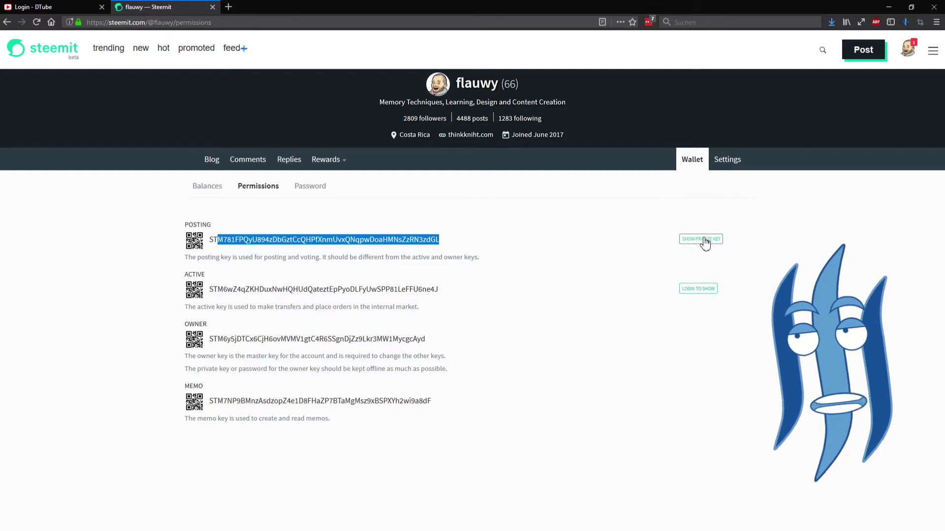
pyautogui.click(33, 7)
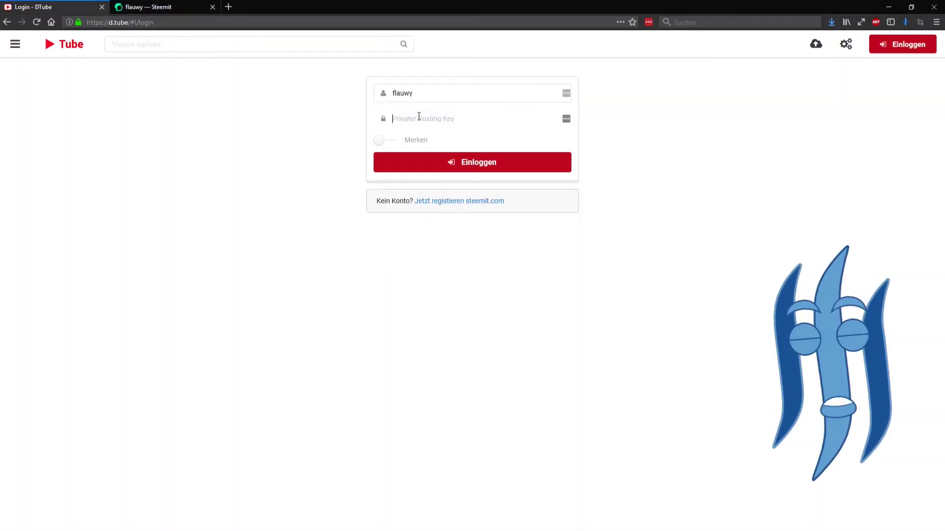
# - Paste the posting key, turn on Merken, and log in to DTube
pyautogui.hotkey('ctrl', 'v')
pyautogui.click(470, 172)
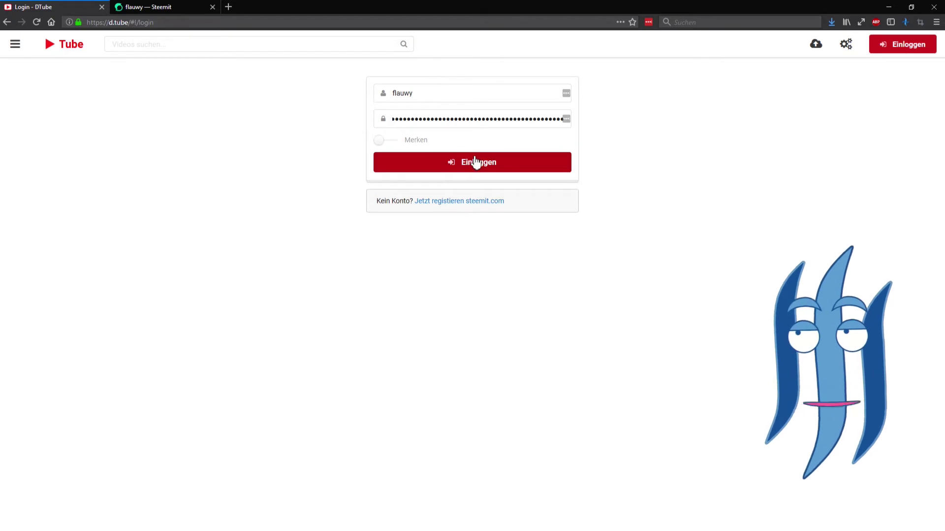
pyautogui.click(395, 143)
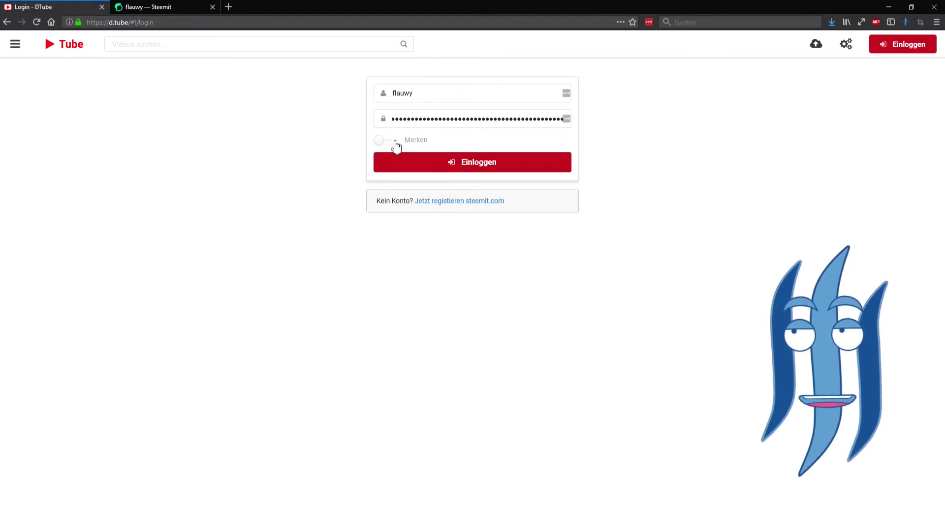
pyautogui.press('Return')
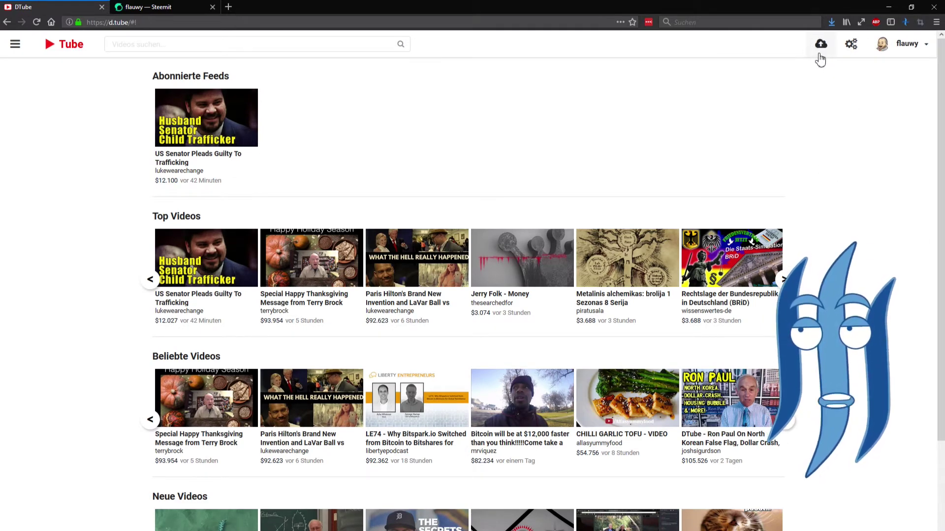
pyautogui.click(821, 47)
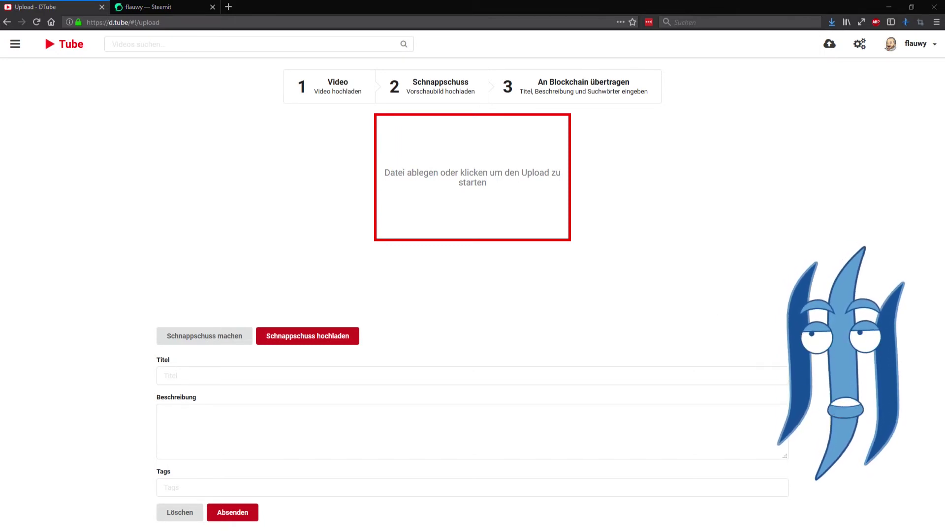
# - Drop the Marvin video file onto the upload zone to start uploading it
pyautogui.moveTo(935, 305); pyautogui.dragTo(478, 191)
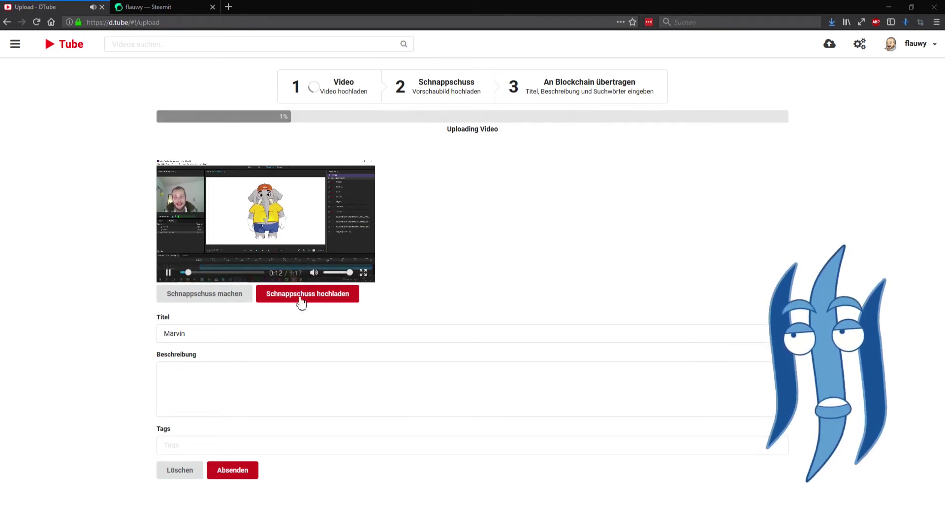
pyautogui.click(364, 273)
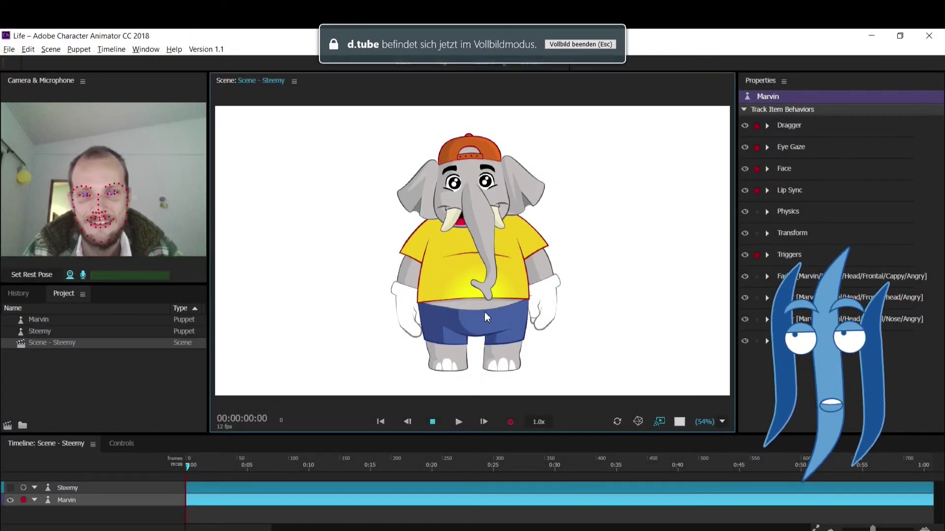
# - Exit the full-screen preview and scrub the Marvin video forward to a later scene
pyautogui.press('Escape')
pyautogui.moveTo(192, 274); pyautogui.dragTo(226, 274)
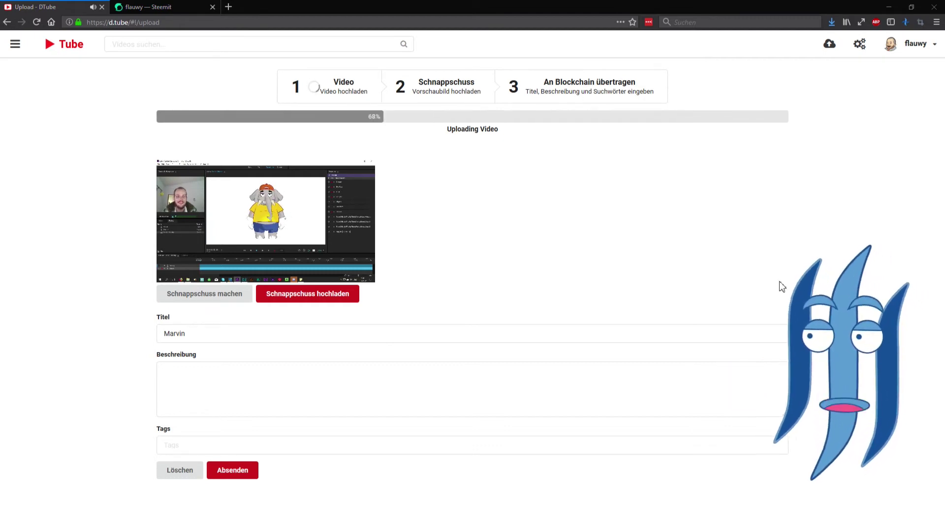
# - Upload the Desktop thumbnail image as the video snapshot and select the old title 'Marvin'
pyautogui.click(297, 297)
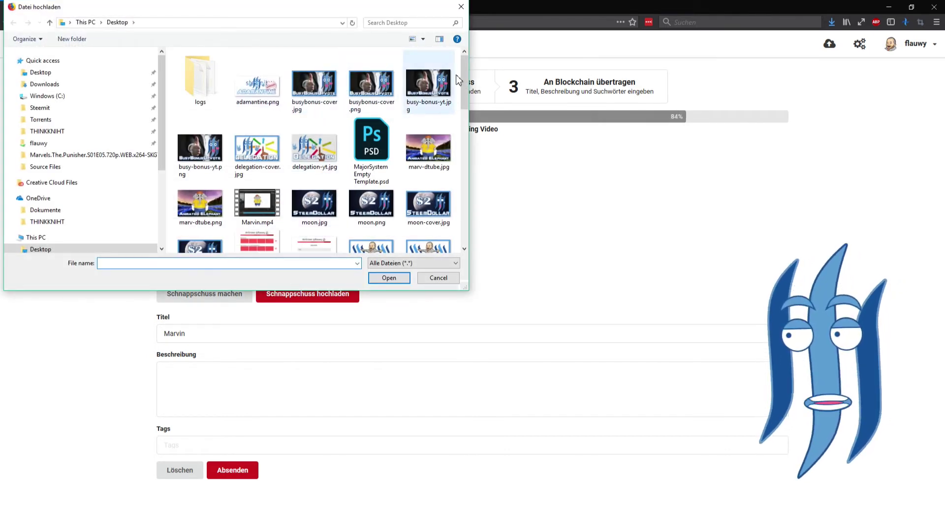
pyautogui.doubleClick(426, 149)
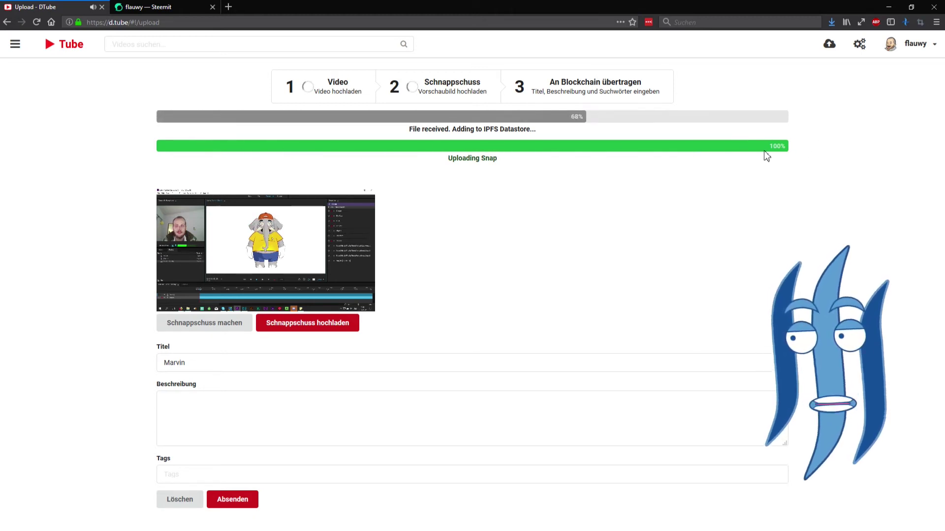
pyautogui.click(291, 362)
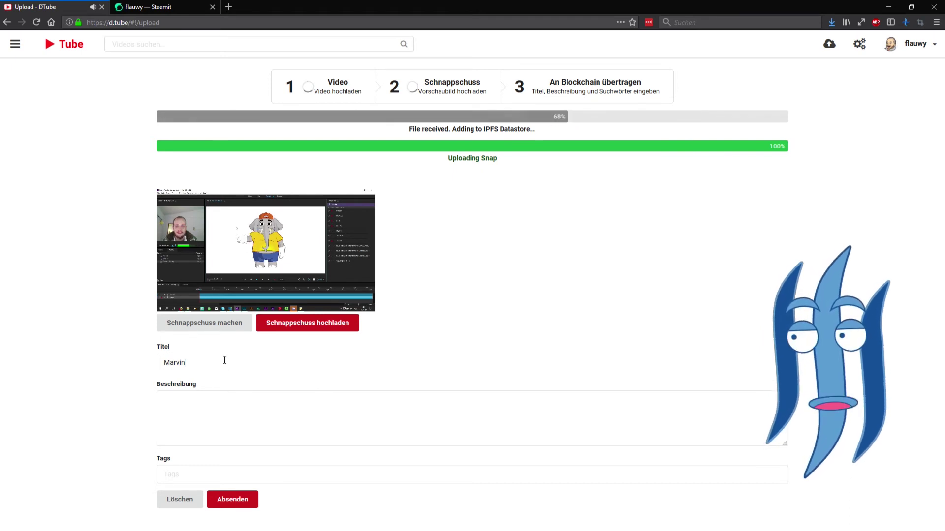
pyautogui.moveTo(224, 360); pyautogui.dragTo(139, 362)
pyautogui.click(222, 414)
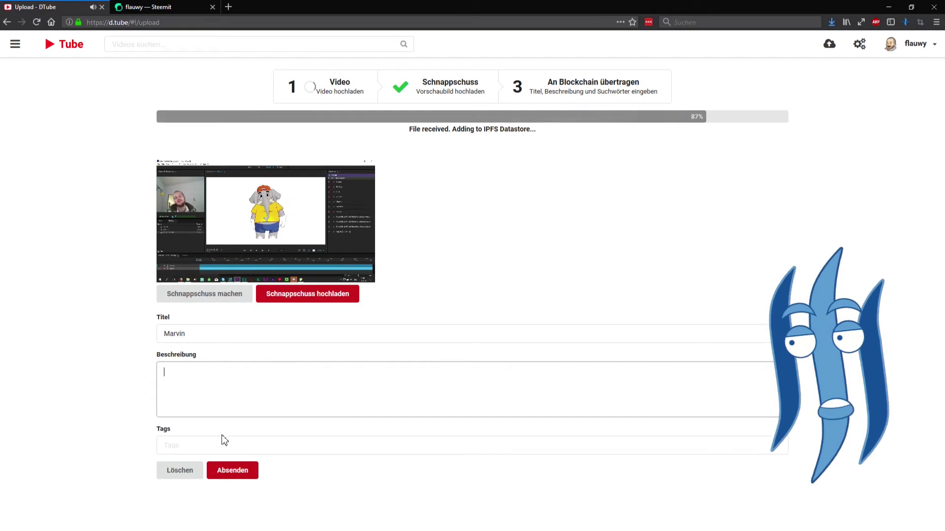
# - Fill in the new Marvin title and puppet description, then add the tags 'animation video'
pyautogui.click(221, 443)
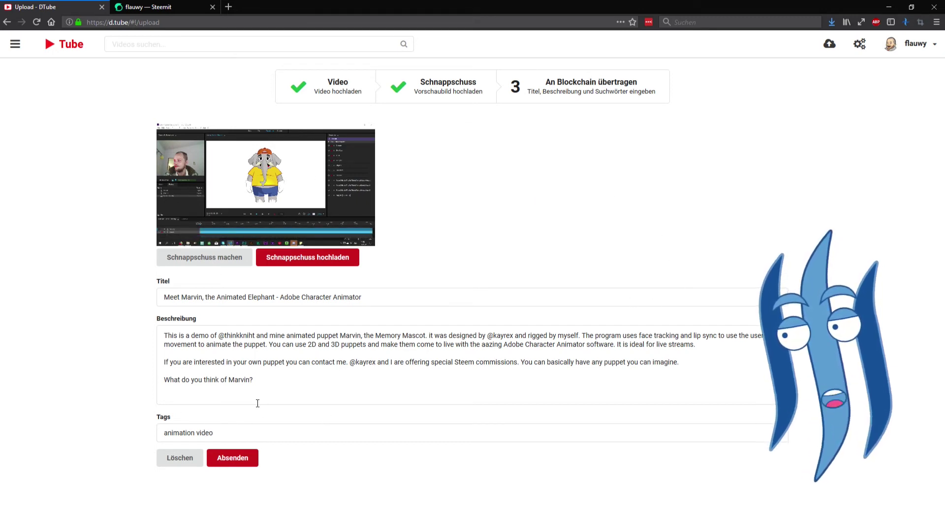
# - Review the title, description and tags, then submit the video post with Absenden
pyautogui.tripleClick(310, 391)
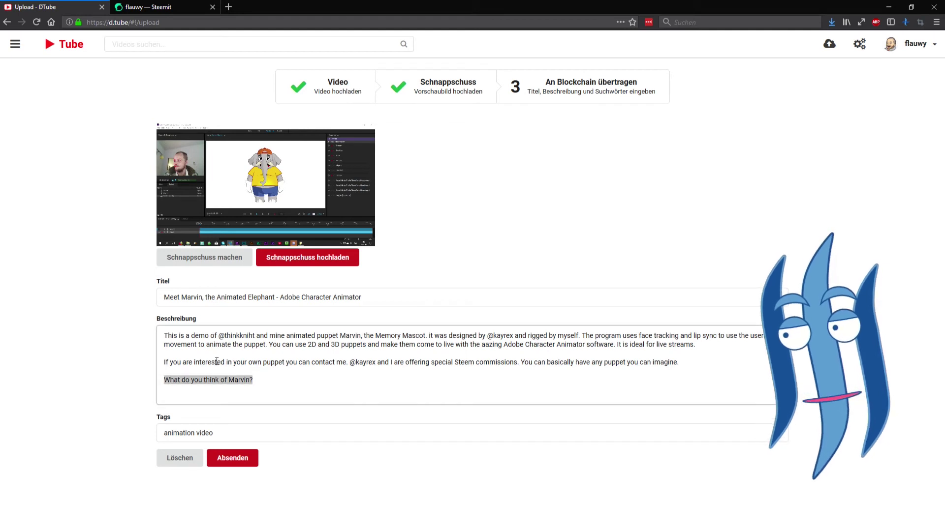
pyautogui.hotkey('ctrl', 'a')
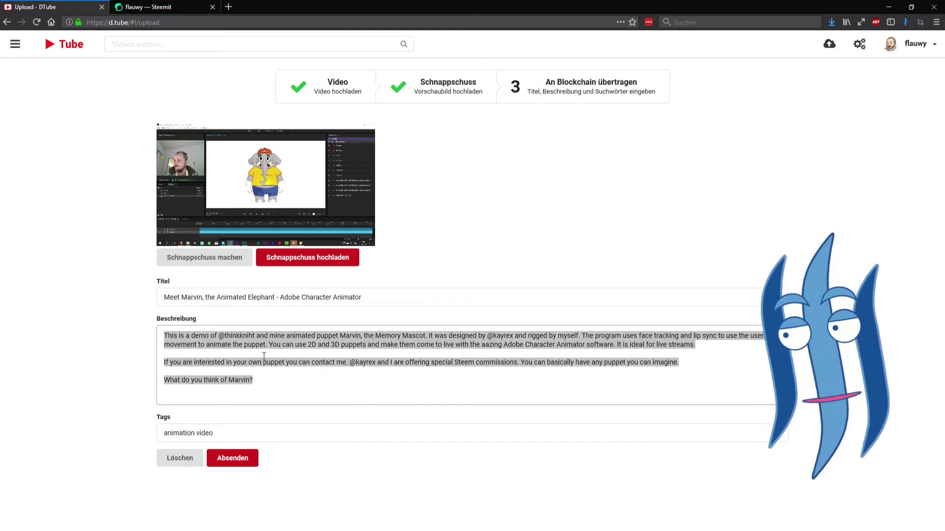
pyautogui.click(243, 301)
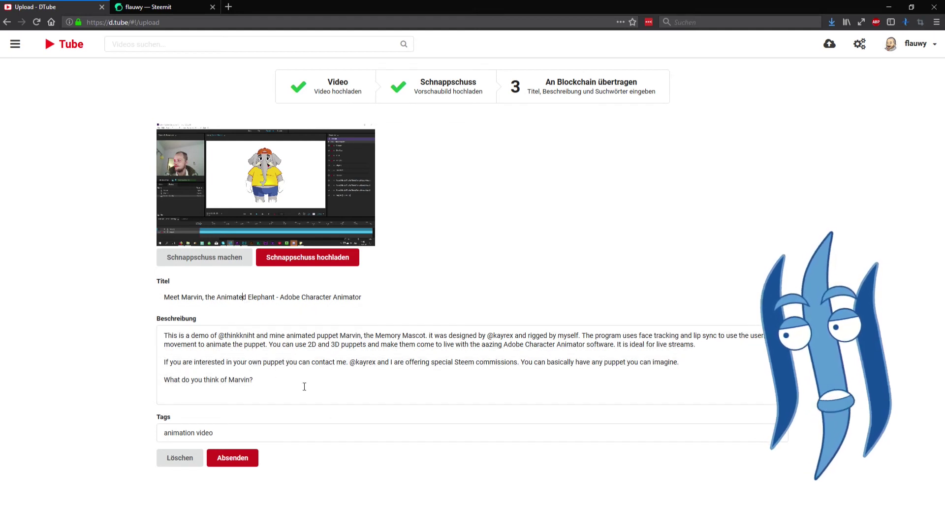
pyautogui.moveTo(180, 336); pyautogui.dragTo(254, 383)
pyautogui.click(285, 433)
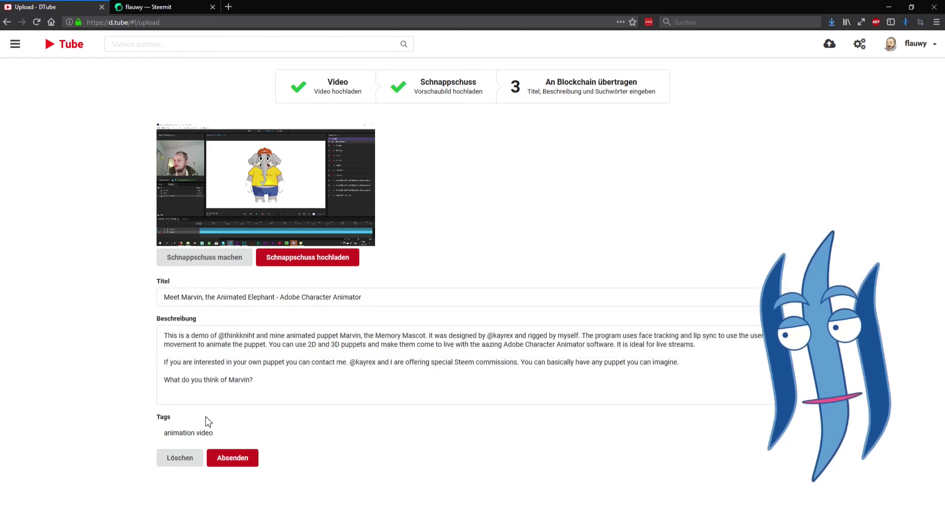
pyautogui.click(232, 462)
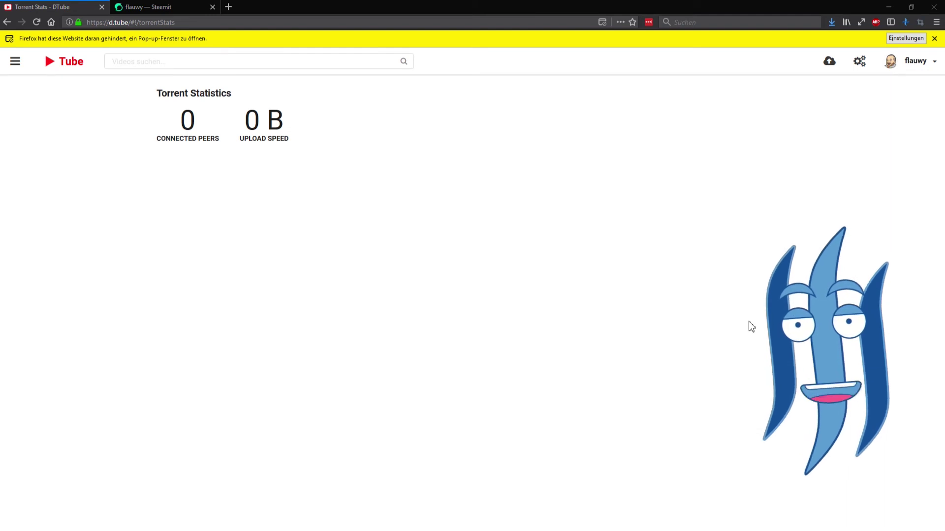
# - Allow pop-ups for d.tube from Firefox's blocked pop-up bar
pyautogui.click(904, 41)
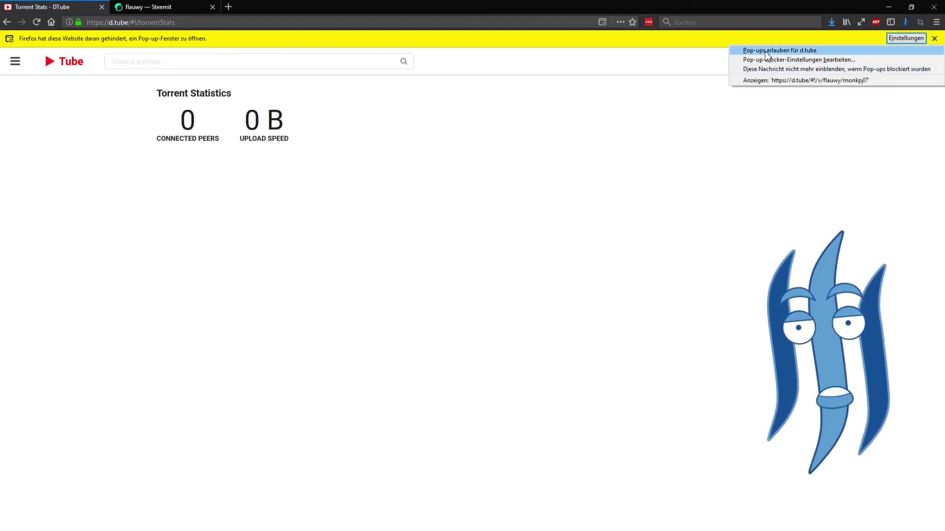
pyautogui.click(765, 51)
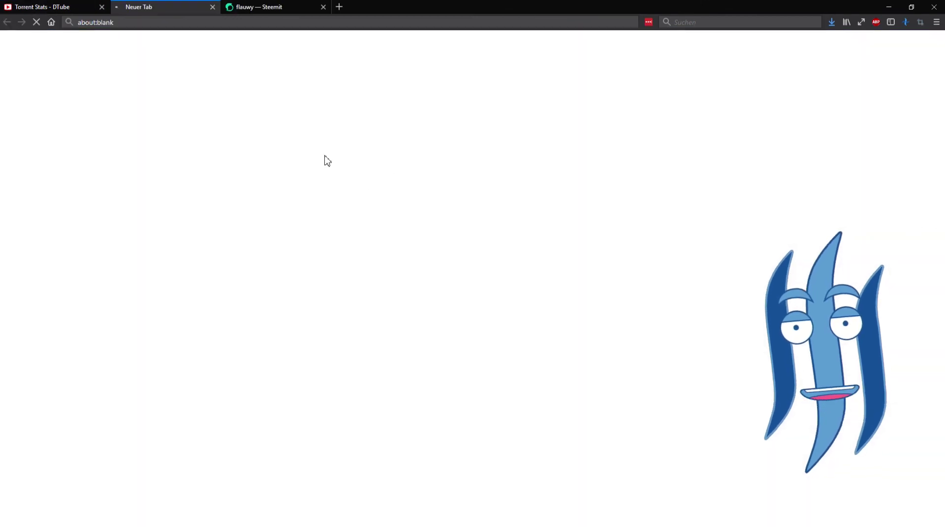